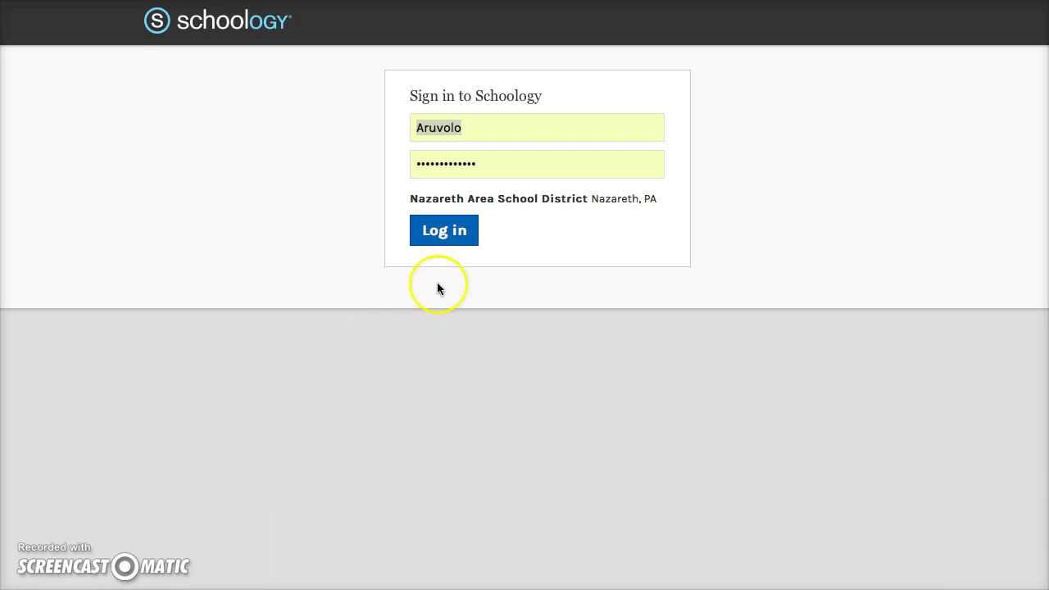
- Log in and open the teacher's album in AP Studio Art: Section 1's Student Digital Portfolios folder
click(435, 236)
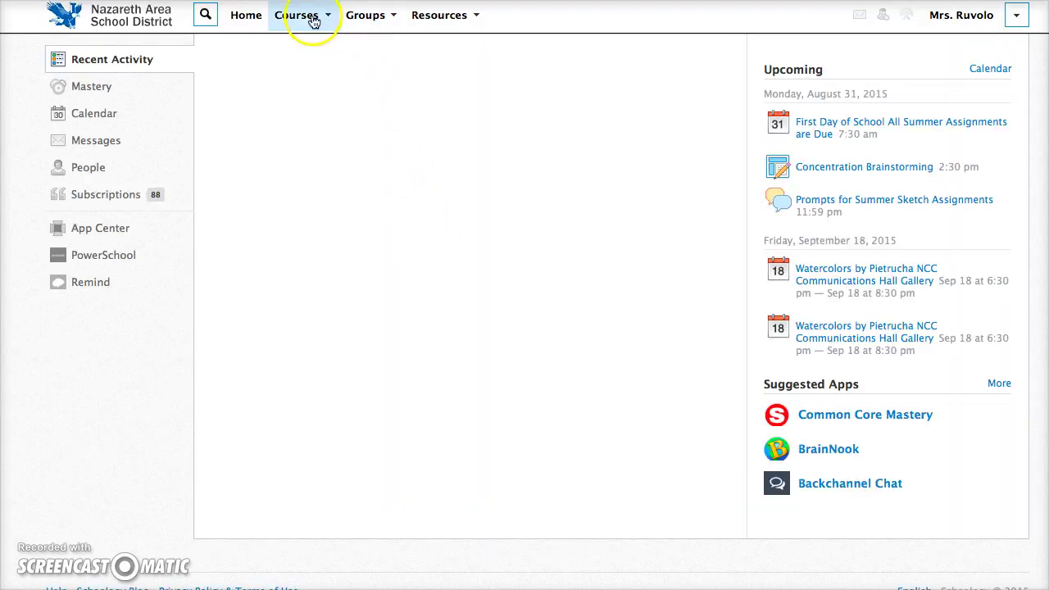
click(309, 17)
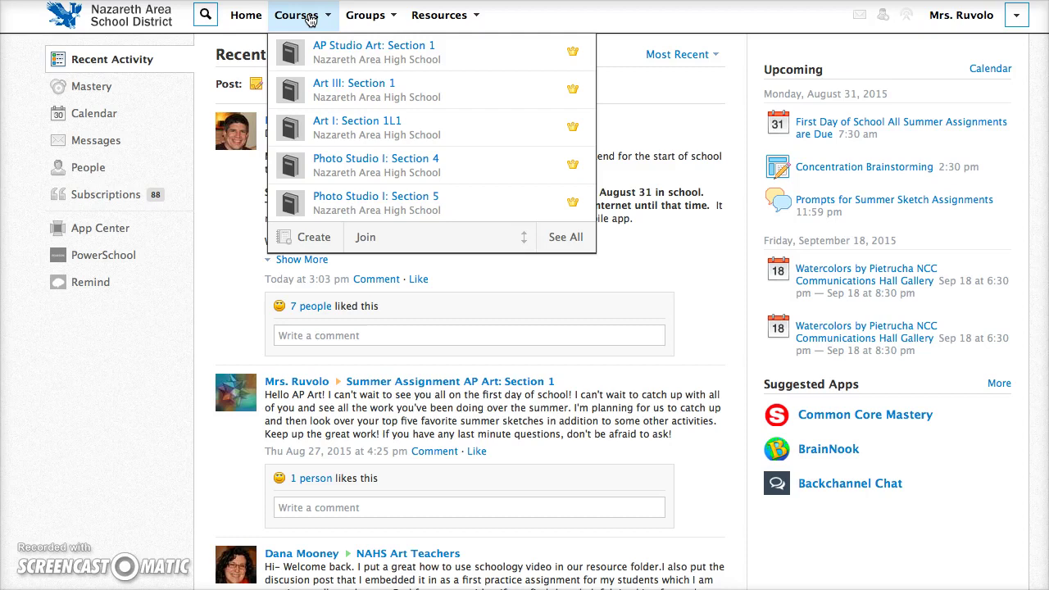
click(337, 50)
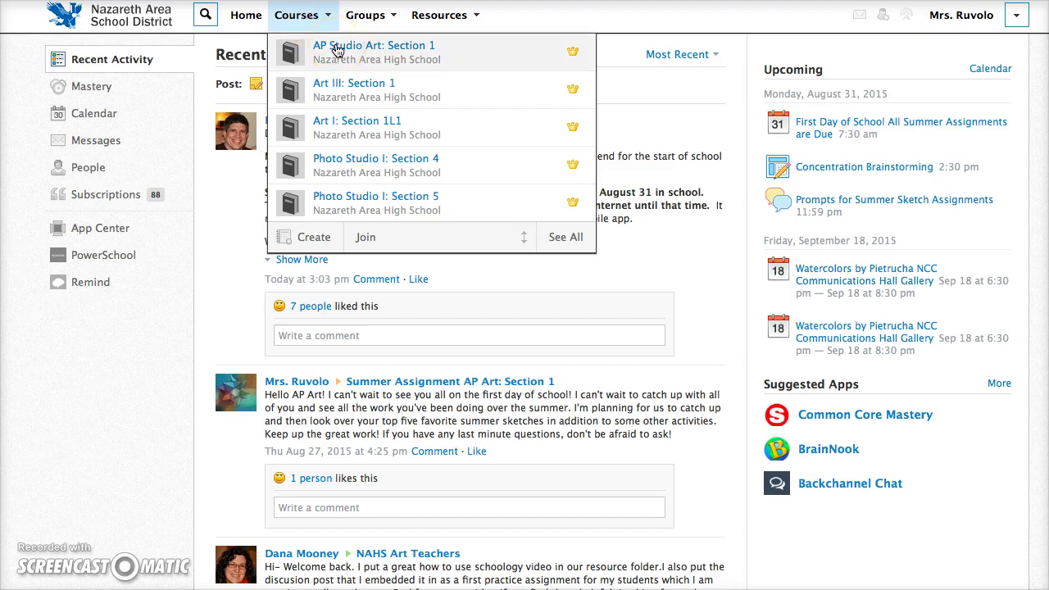
click(337, 50)
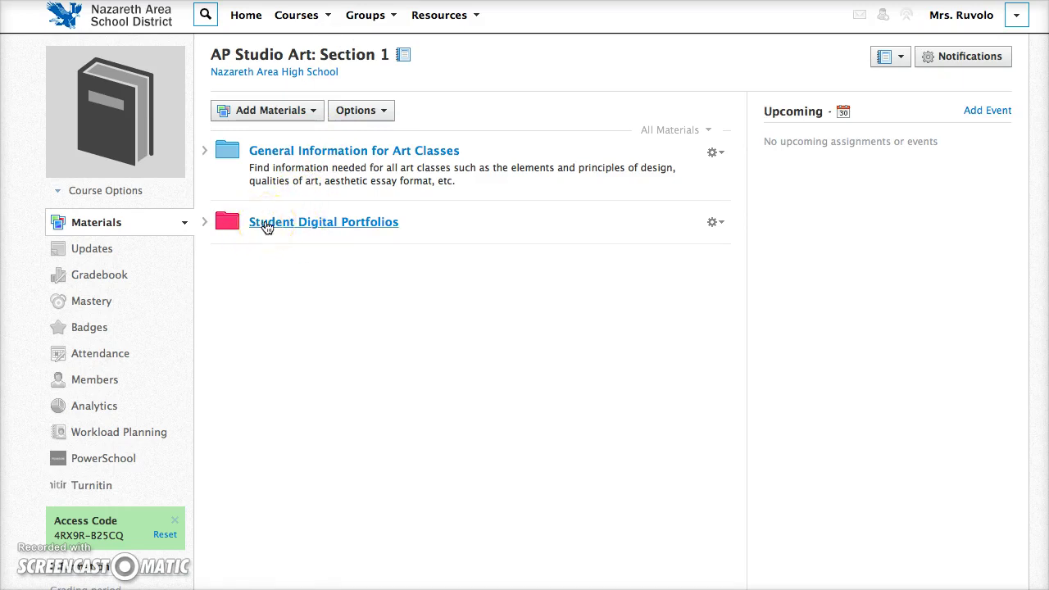
click(266, 227)
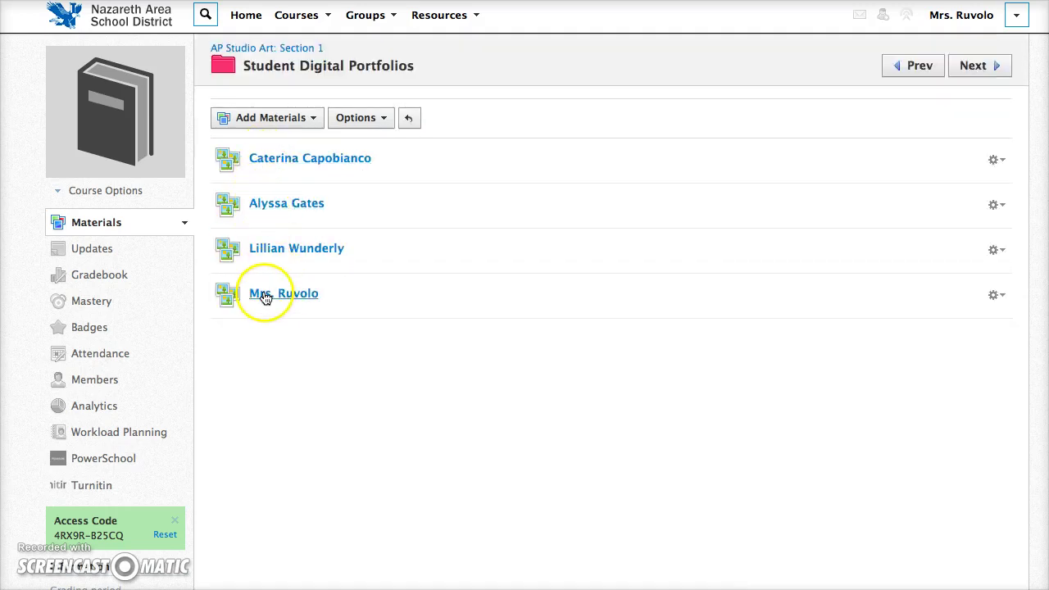
click(265, 297)
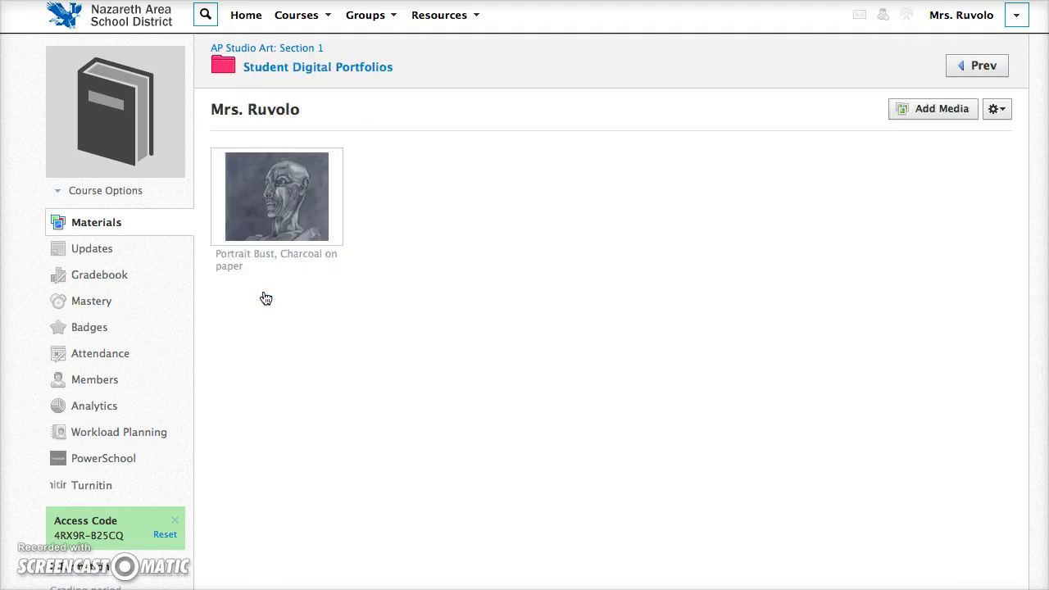
- Open the Add Media upload dialog for the teacher's album
click(935, 111)
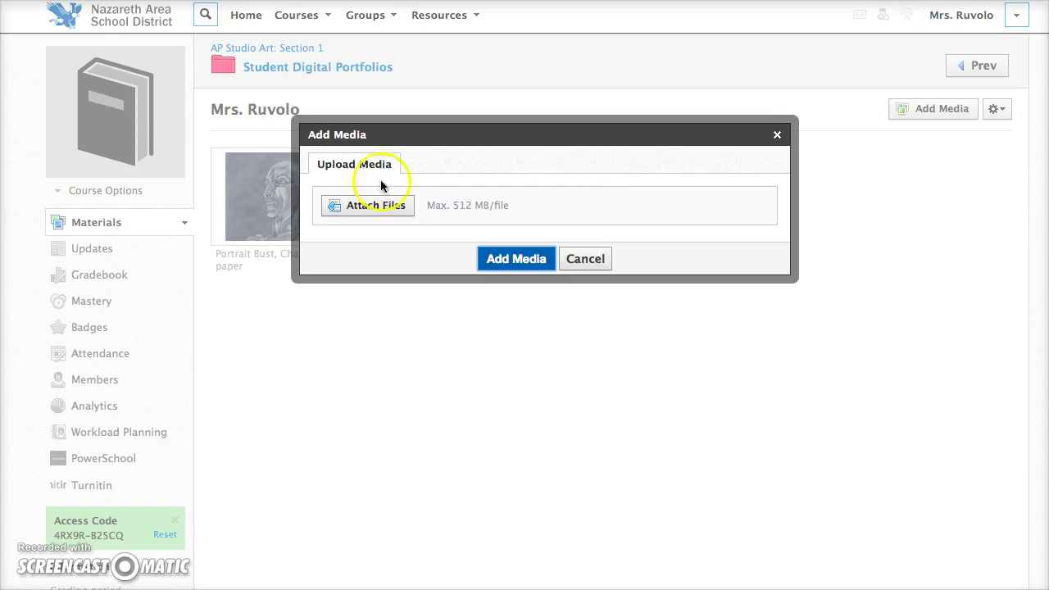
click(364, 212)
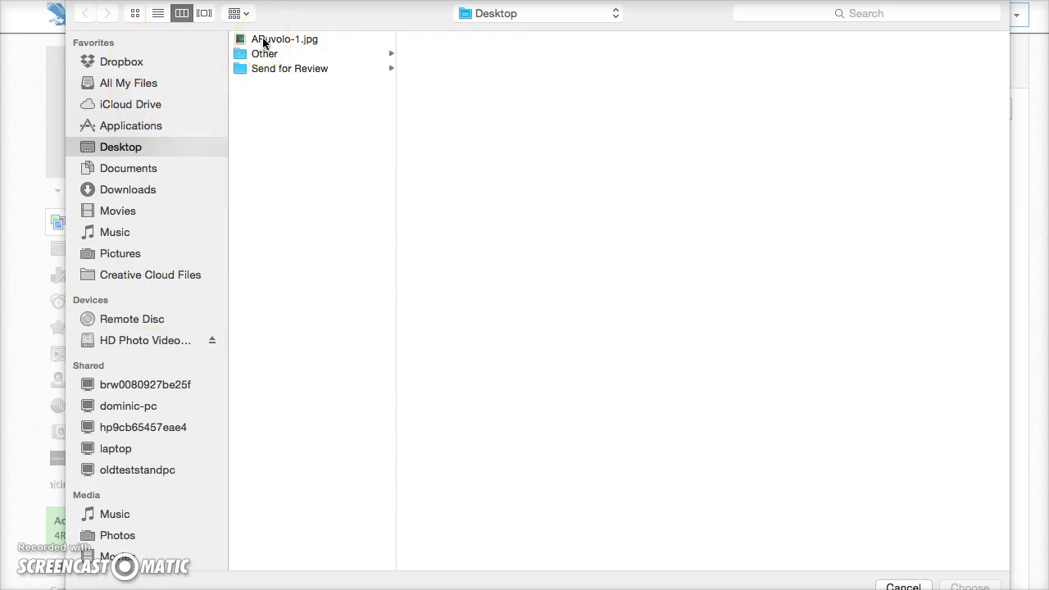
click(263, 43)
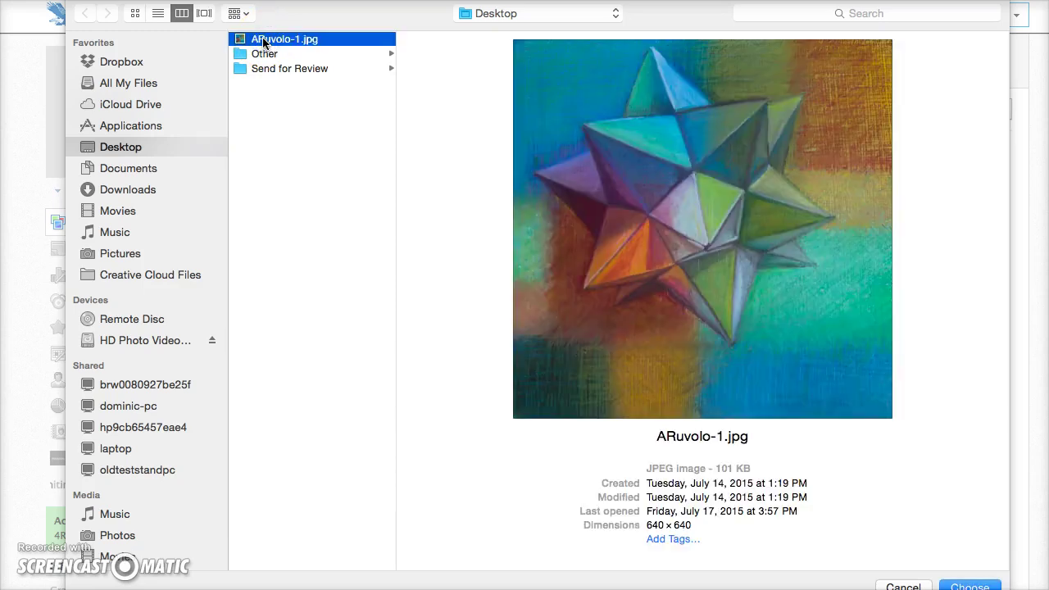
double_click(263, 40)
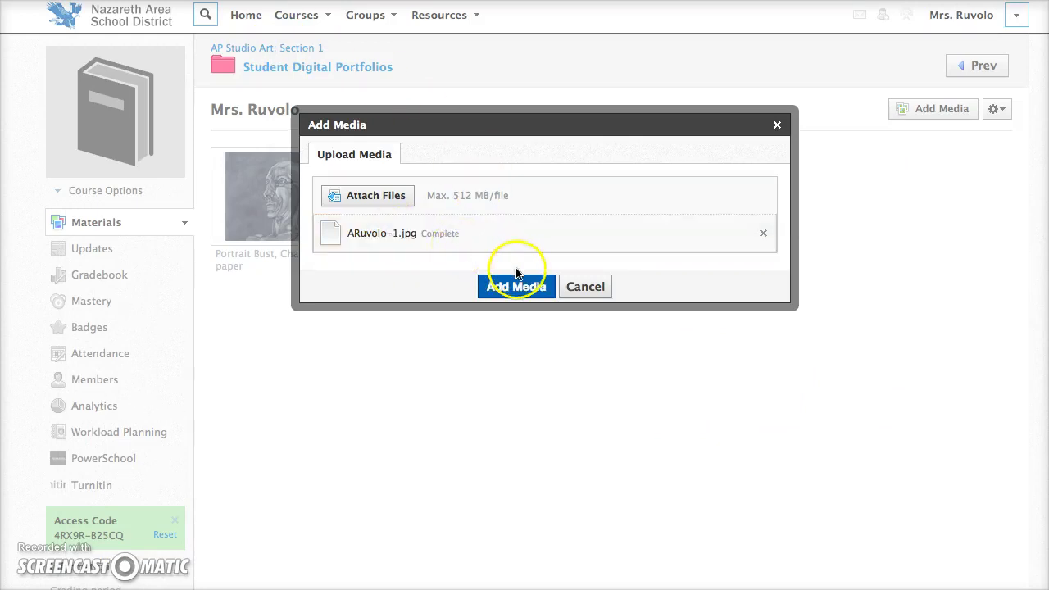
- Add the uploaded star image to the album and open it full size as item 2 of 2
click(503, 287)
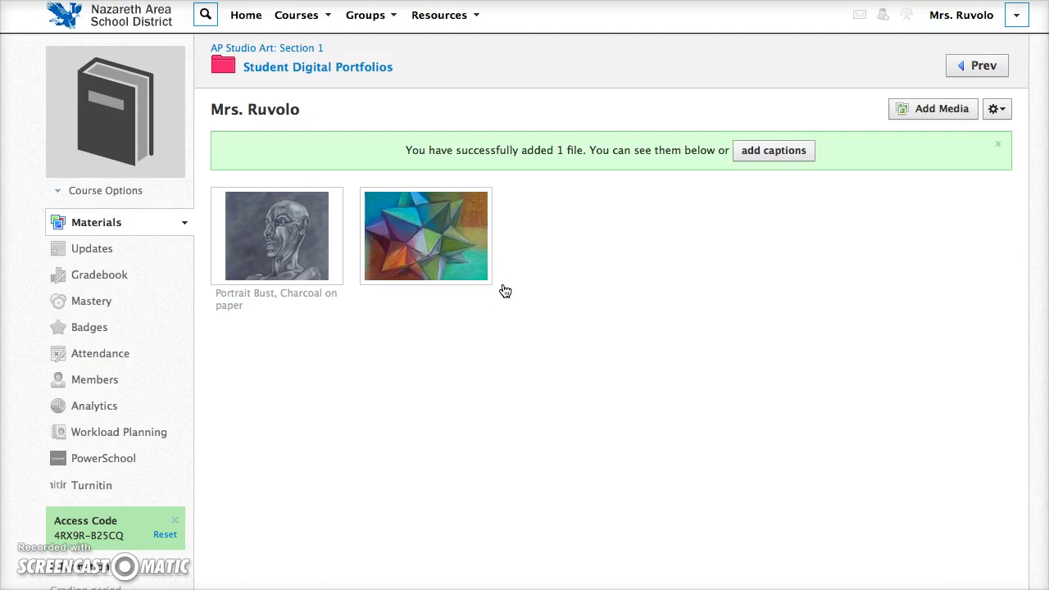
mouse_move(398, 225)
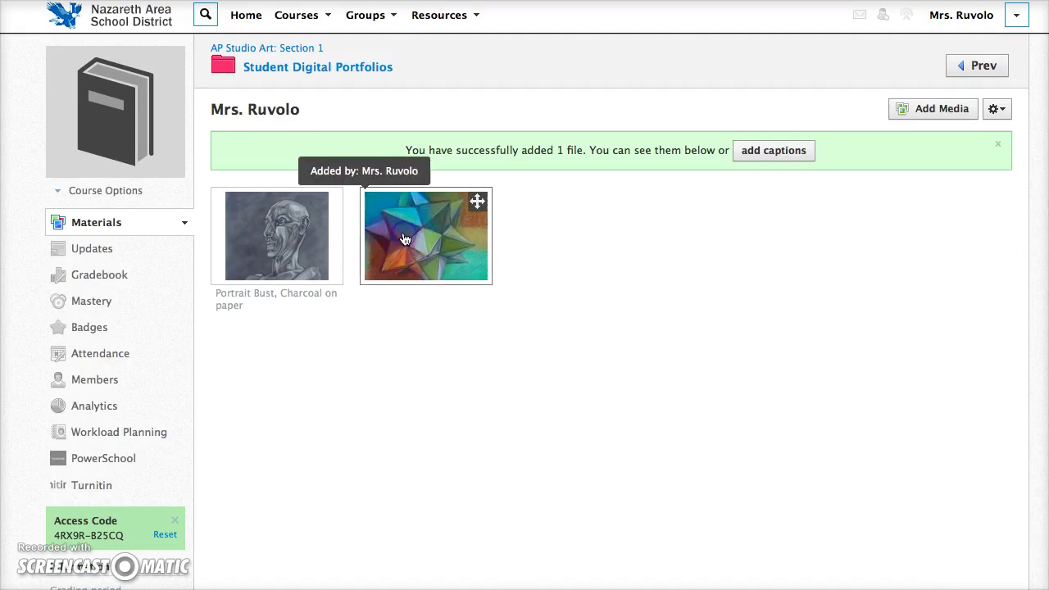
click(403, 239)
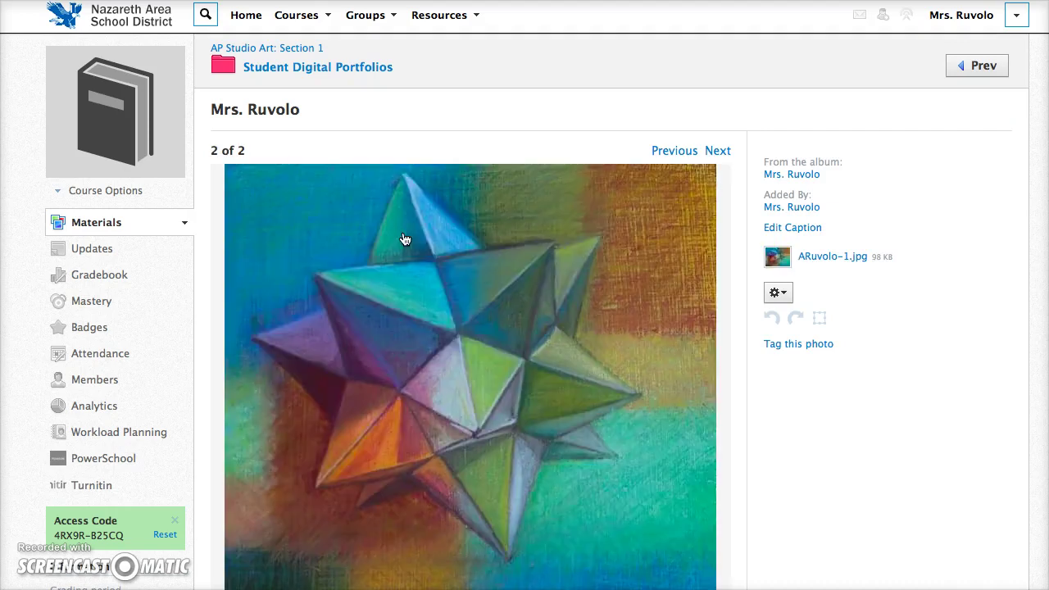
click(545, 219)
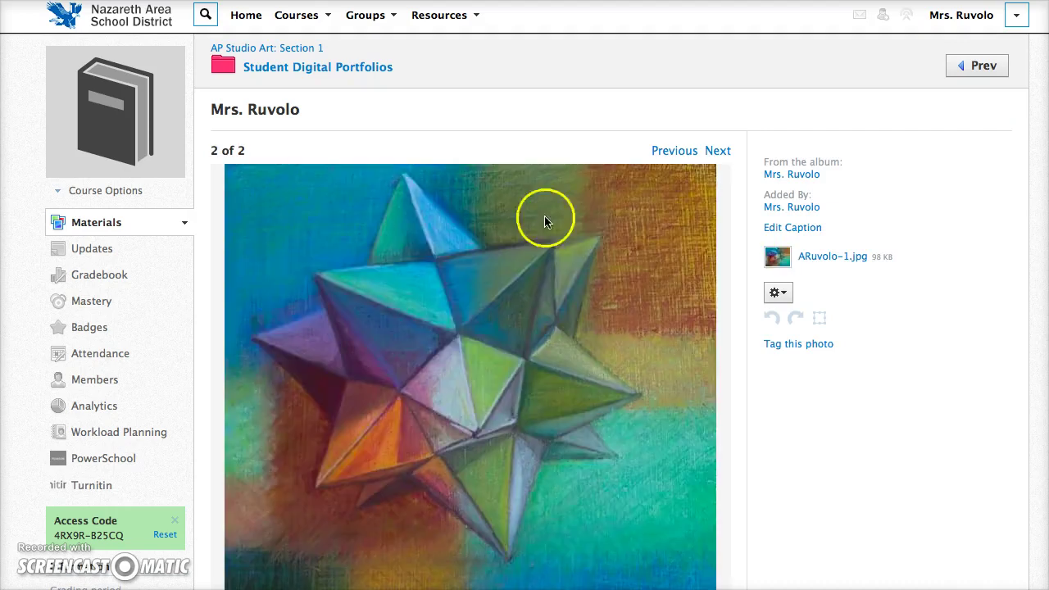
- Save the caption 'Moravian Star,' with 'Pastel on panel' on a second line
click(775, 229)
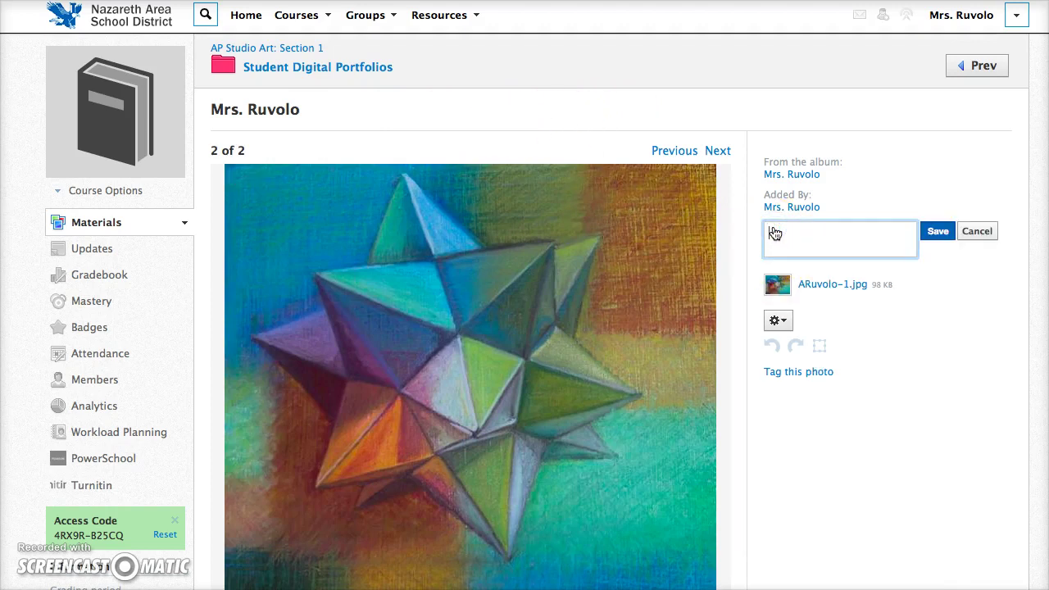
text(Moravian Star)
text(,)
key(Return)
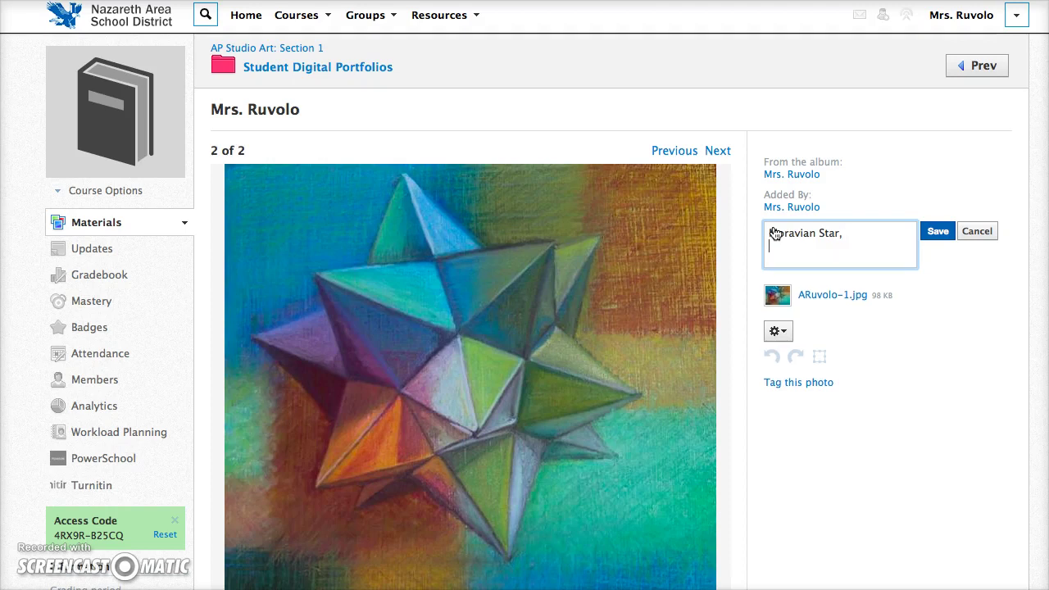
text(Pastel on panel)
click(944, 234)
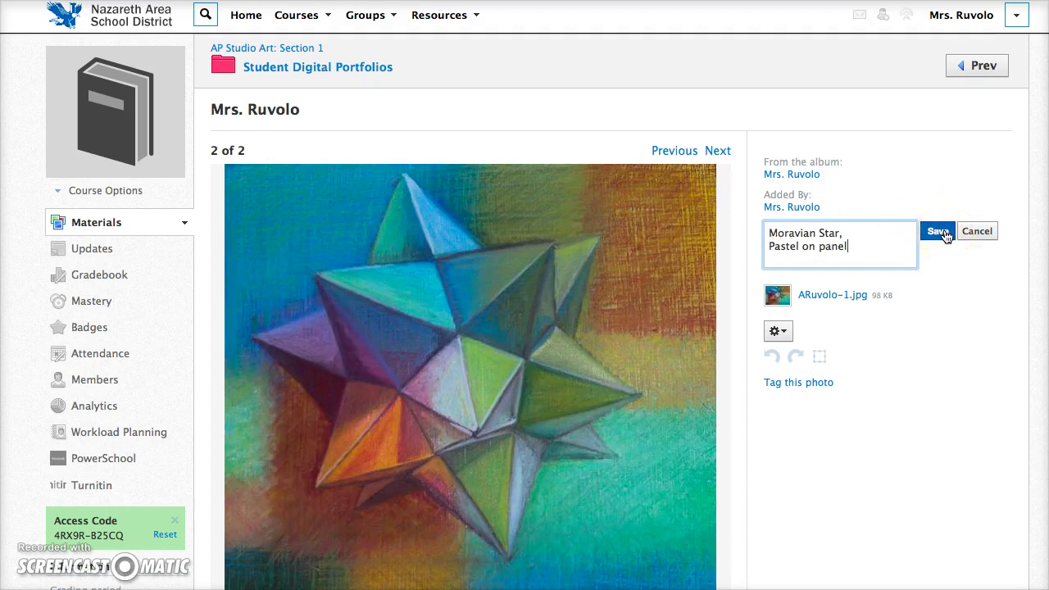
click(944, 235)
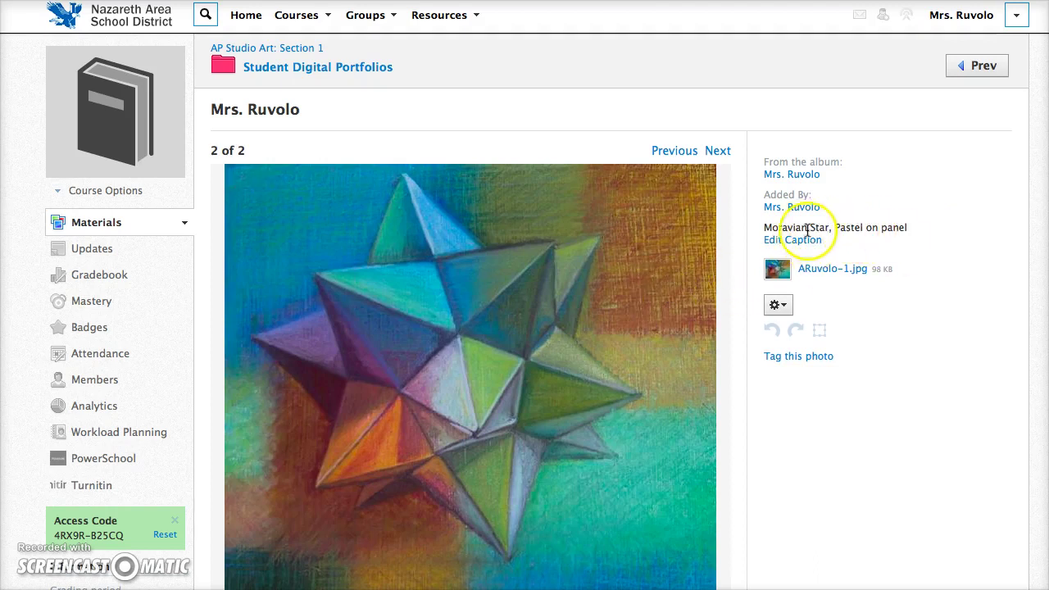
scroll(493, 300, down, 4)
scroll(493, 300, up, 3)
scroll(493, 300, down, 1)
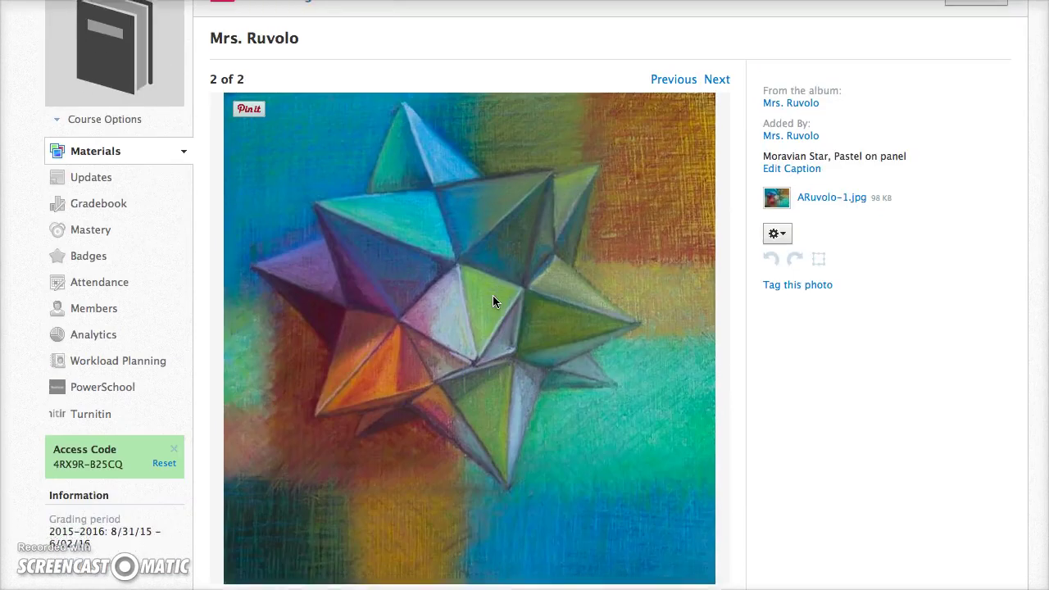
scroll(493, 300, up, 2)
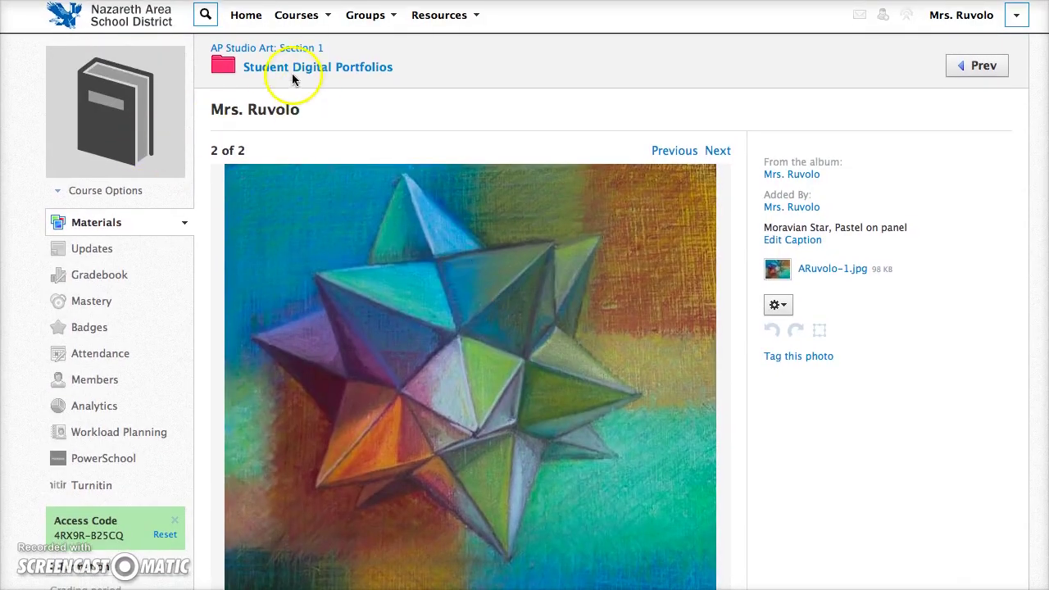
click(797, 175)
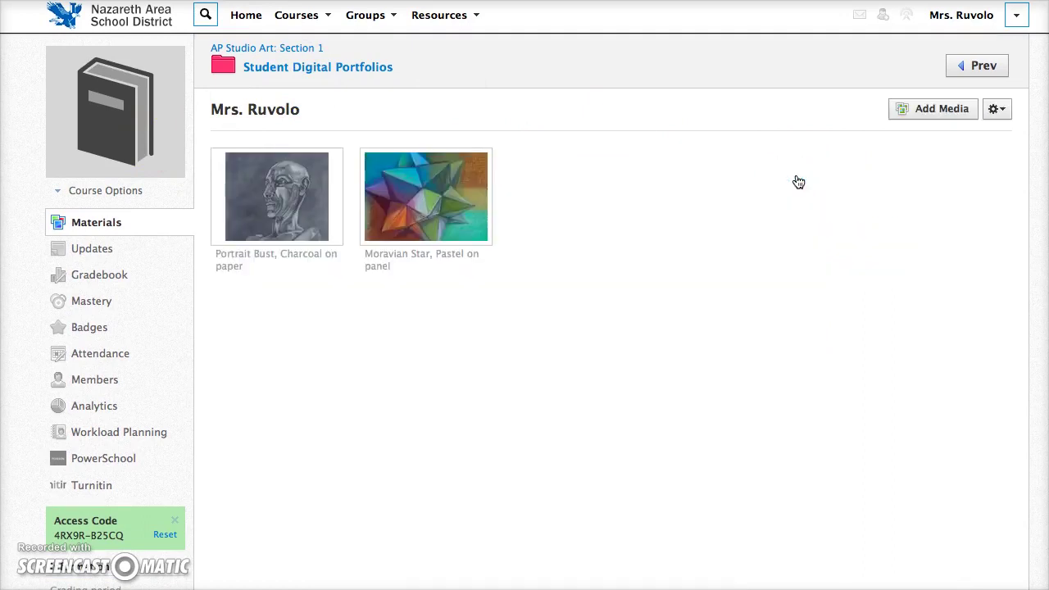
click(271, 188)
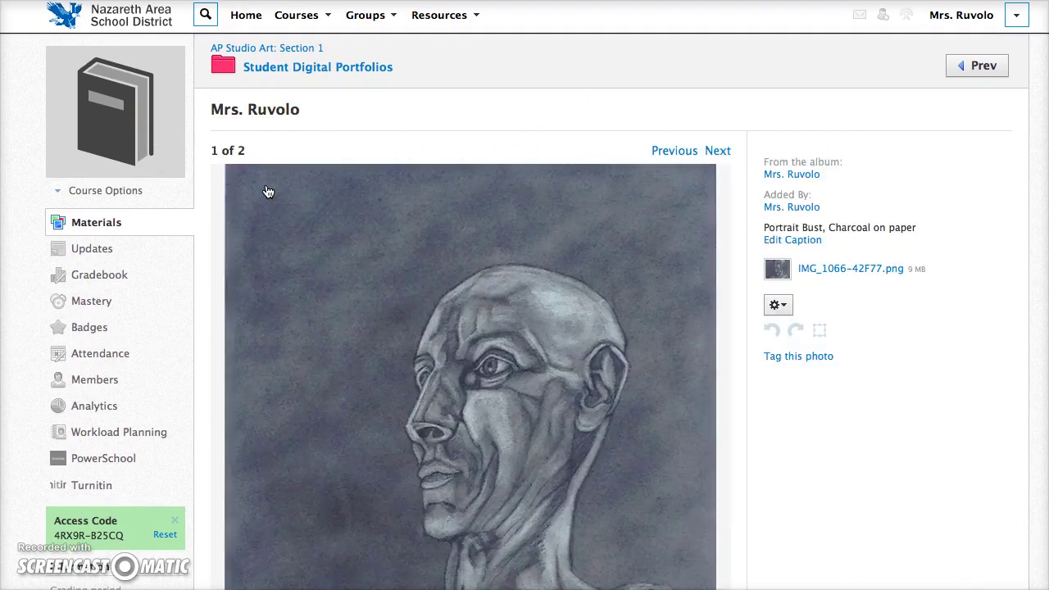
click(370, 306)
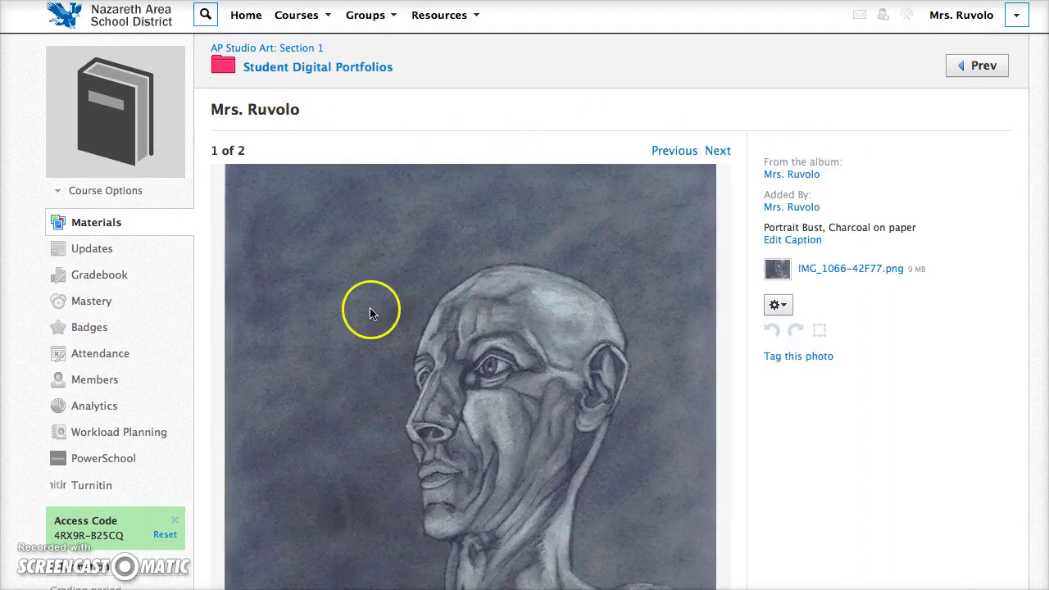
scroll(370, 306, down, 3)
scroll(370, 314, down, 2)
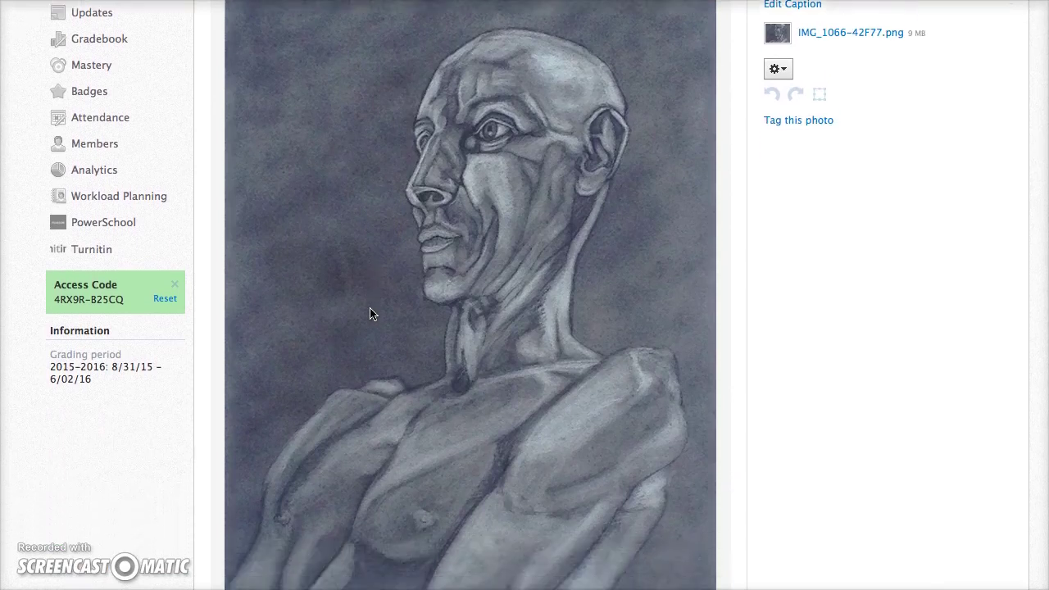
scroll(369, 314, up, 3)
scroll(369, 314, up, 3)
scroll(370, 314, down, 4)
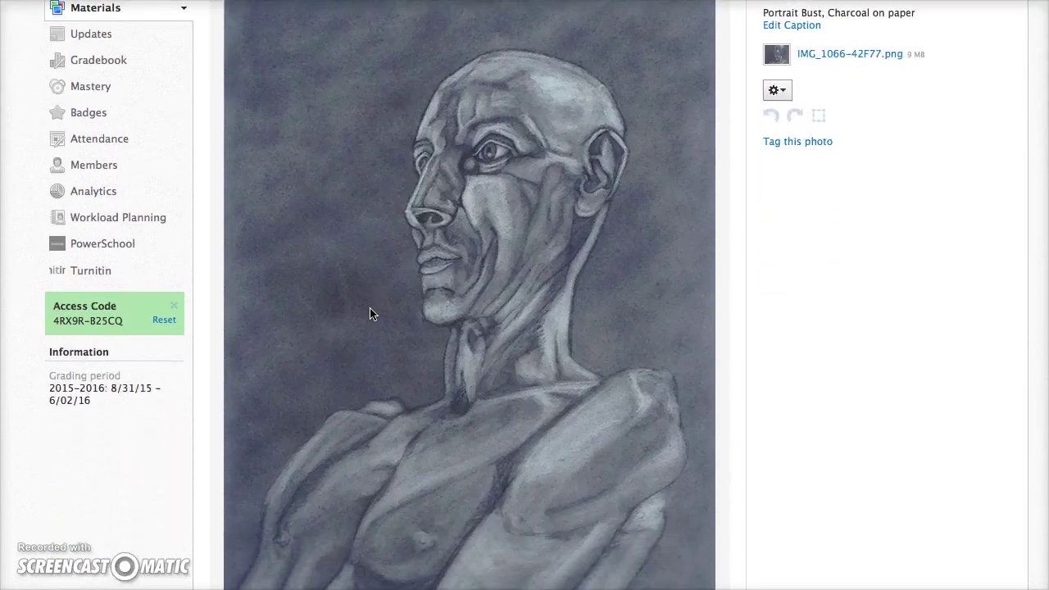
key(super+shift+backslash)
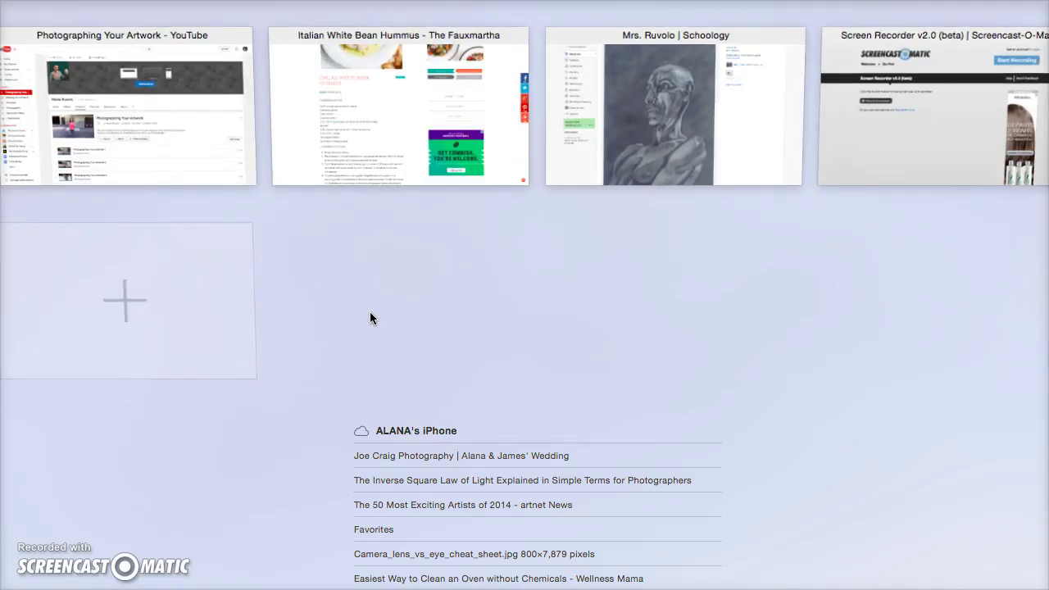
click(652, 128)
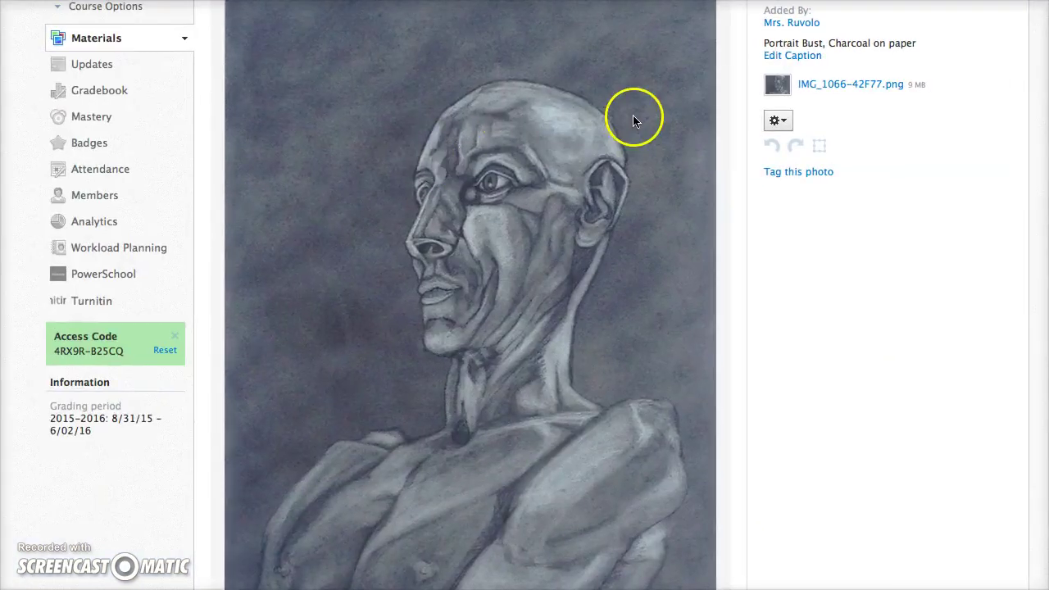
scroll(633, 119, up, 2)
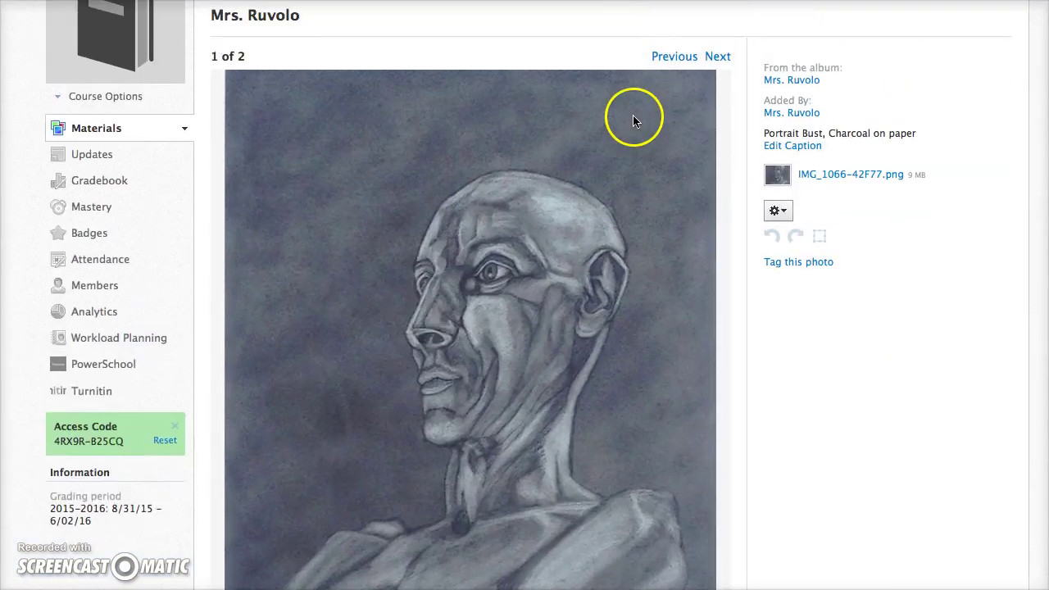
click(720, 59)
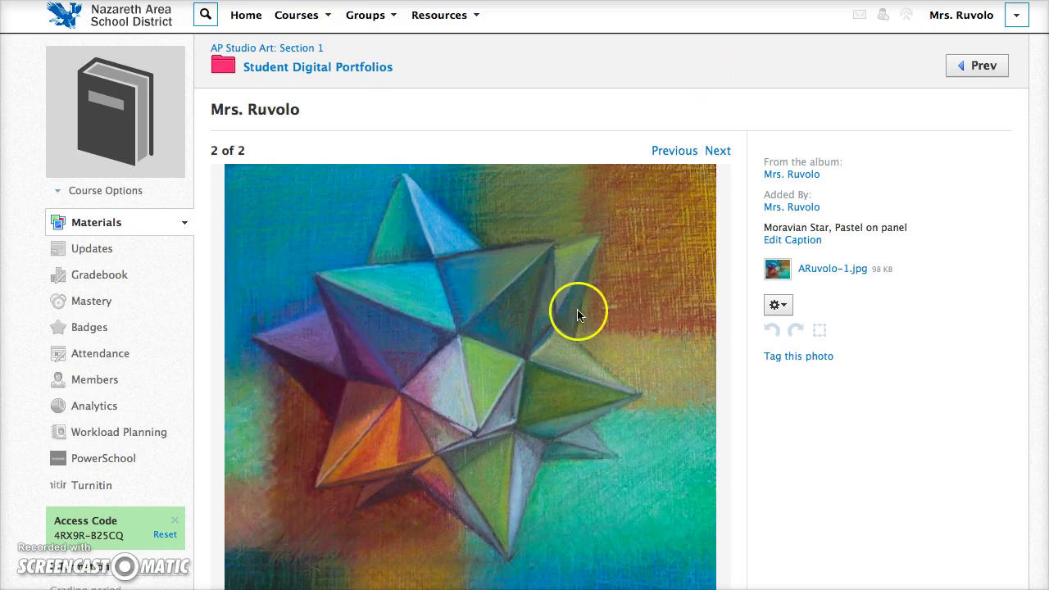
scroll(577, 315, down, 2)
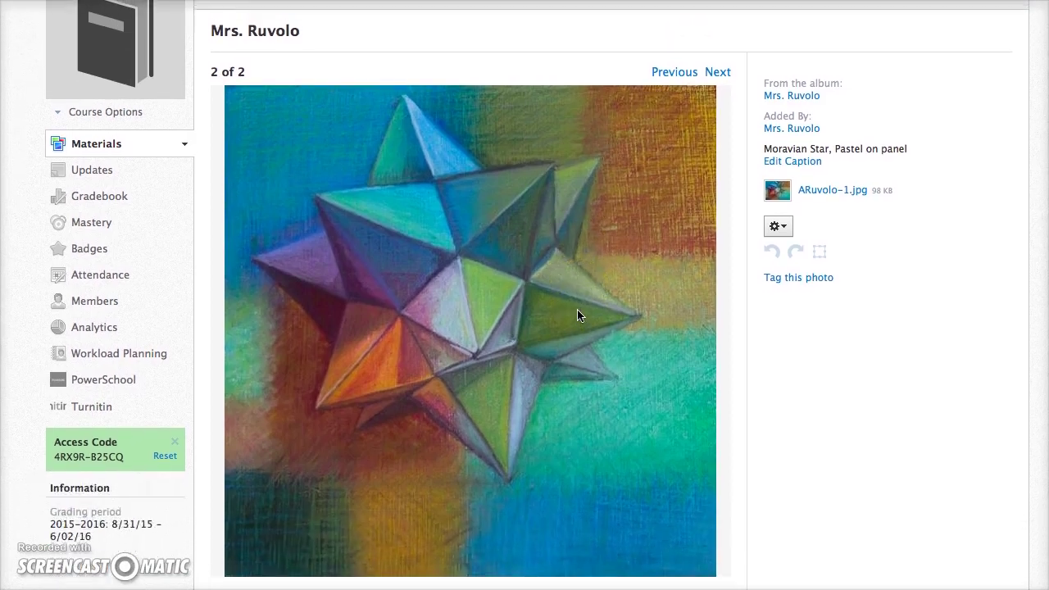
scroll(577, 315, up, 2)
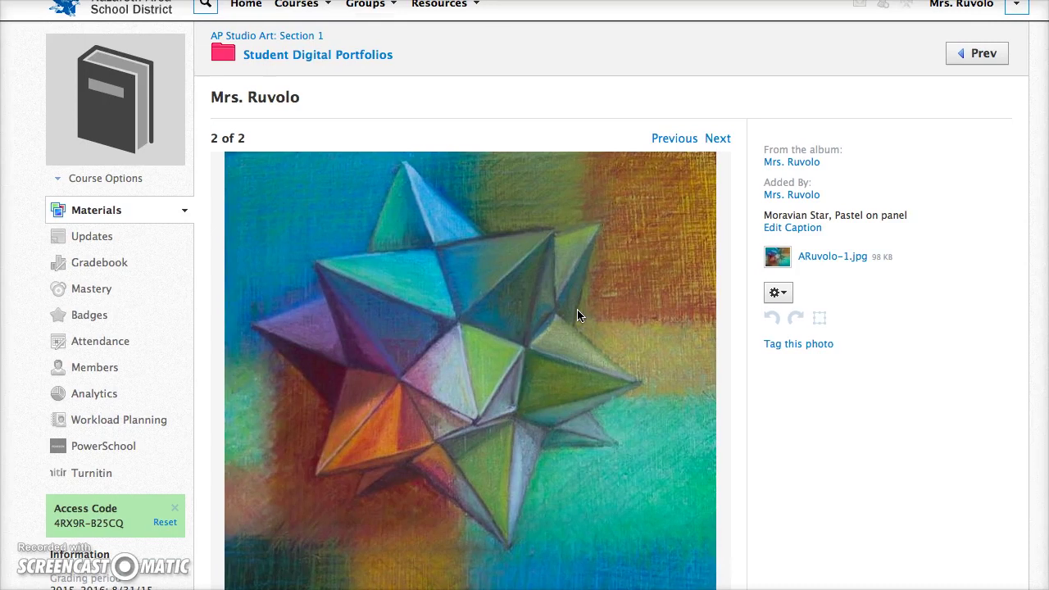